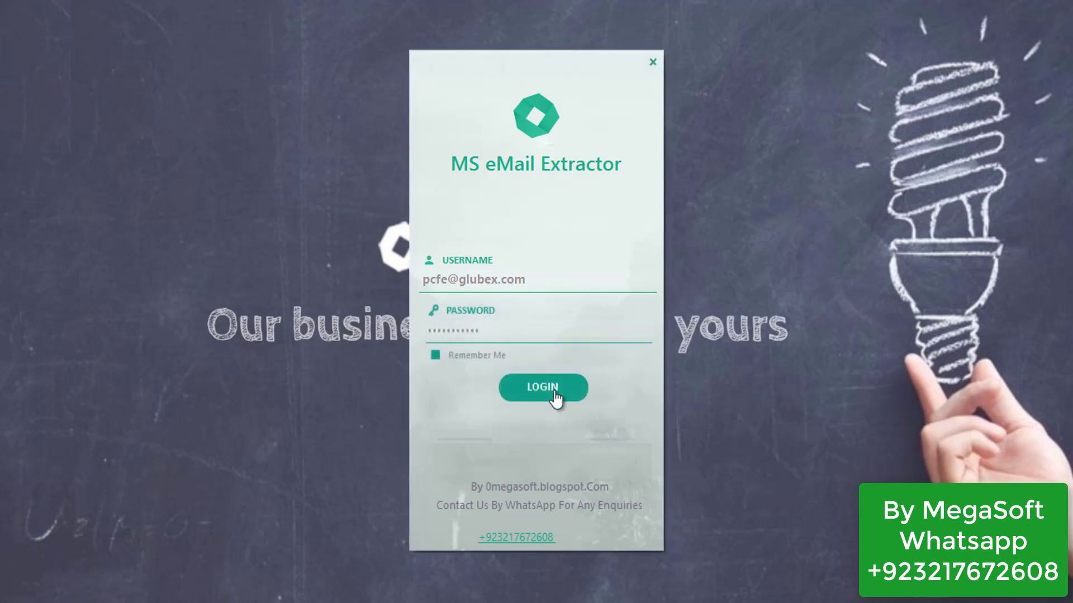
- Log in, review the Social Media Website list in the social search form, then dismiss the form
left_click(545, 392)
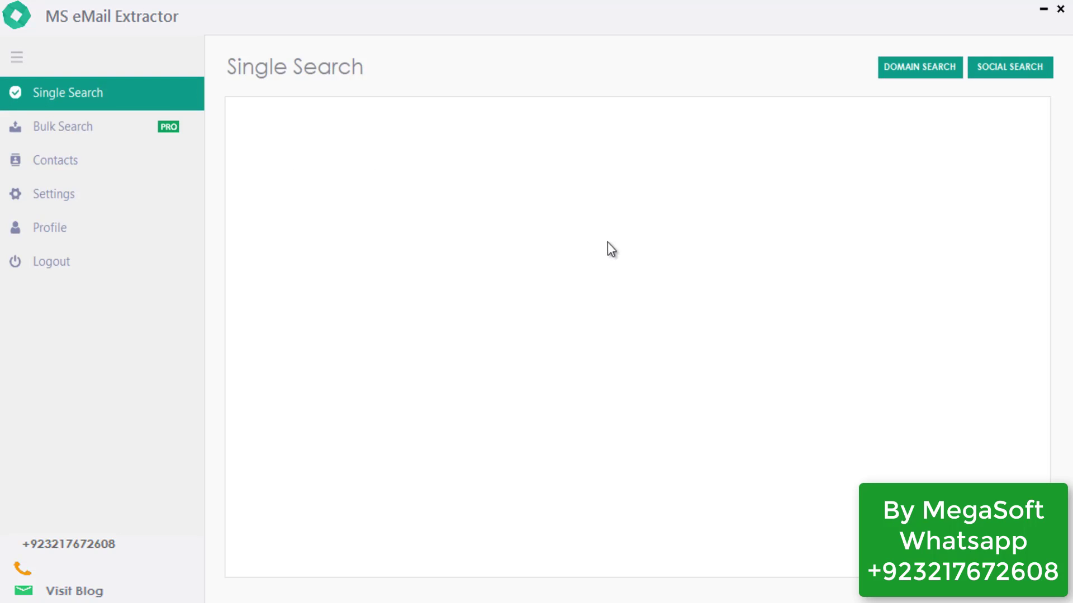
left_click(1018, 67)
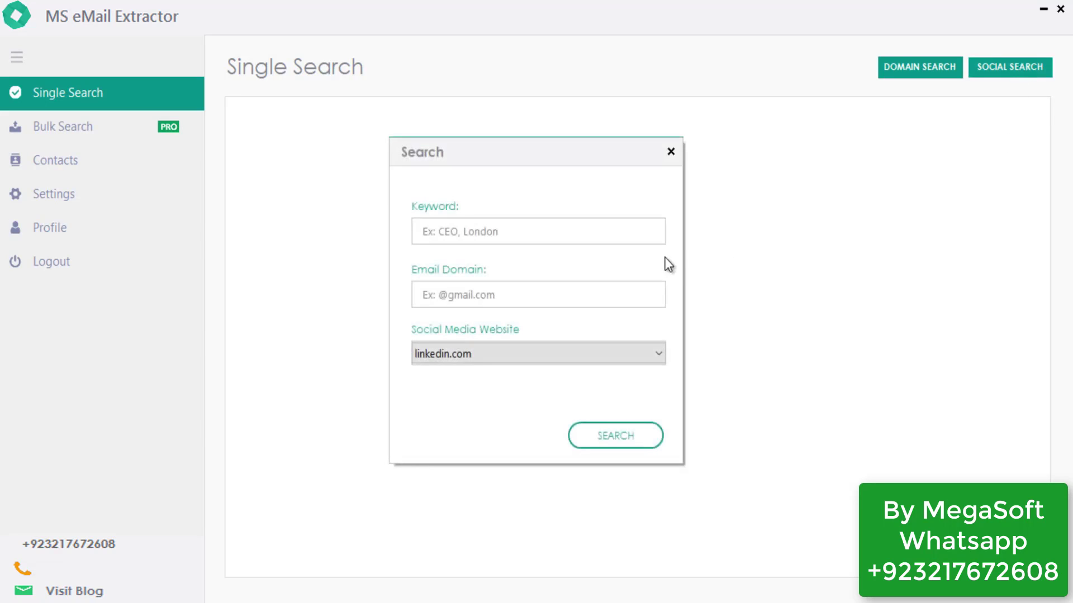
left_click(611, 356)
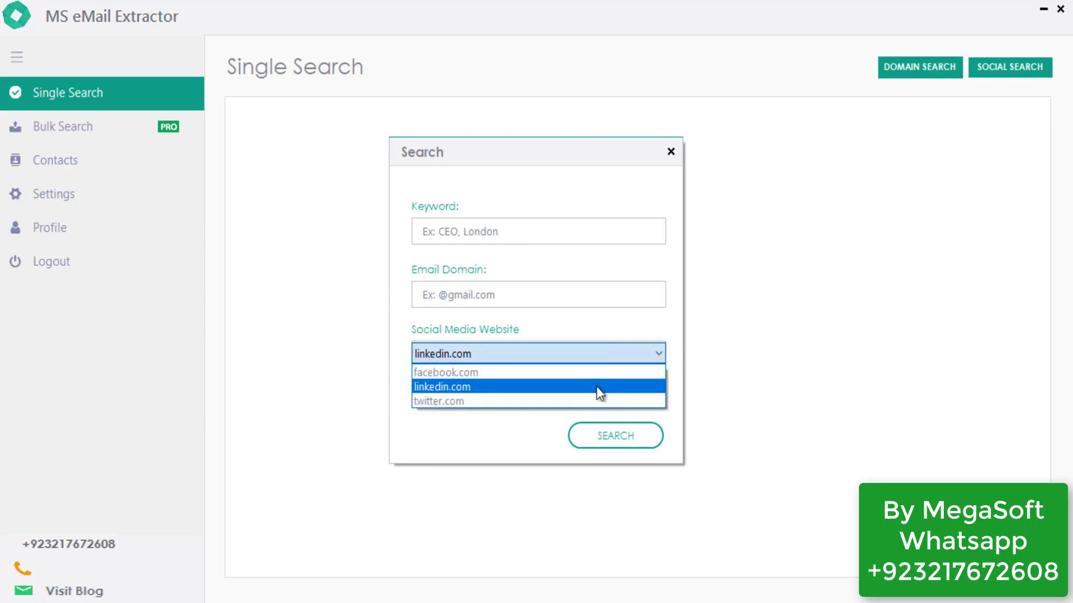
left_click(671, 152)
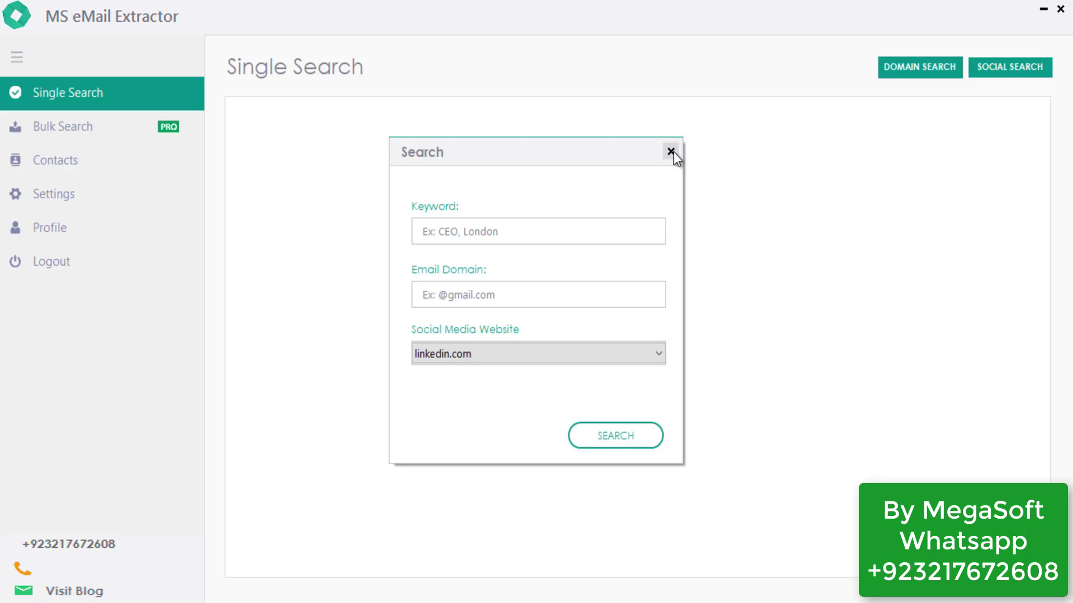
left_click(671, 151)
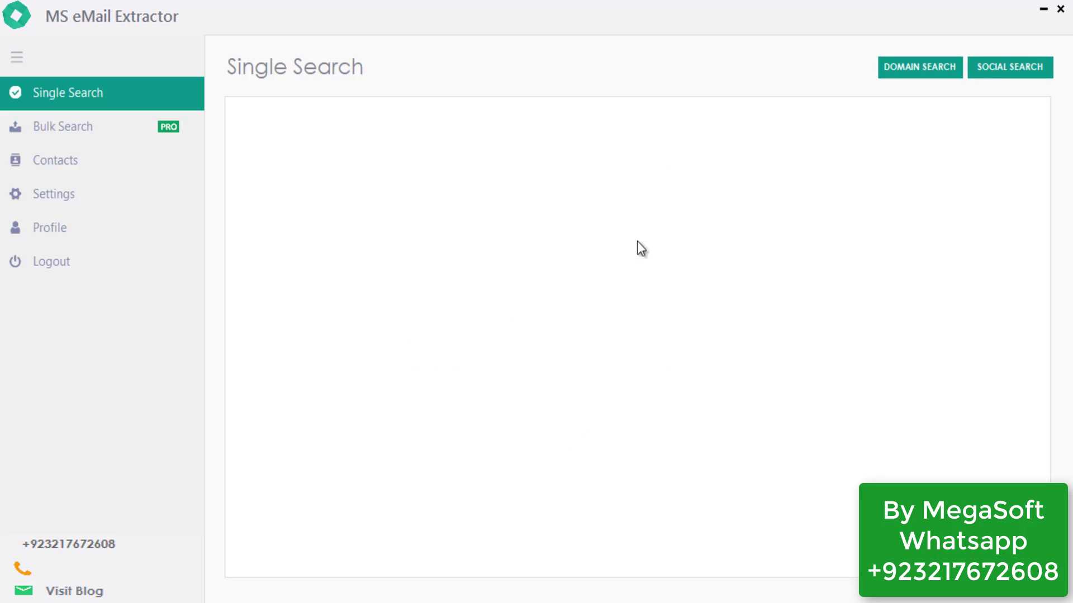
- Create a new bulk search project named CEOListUSA
left_click(128, 129)
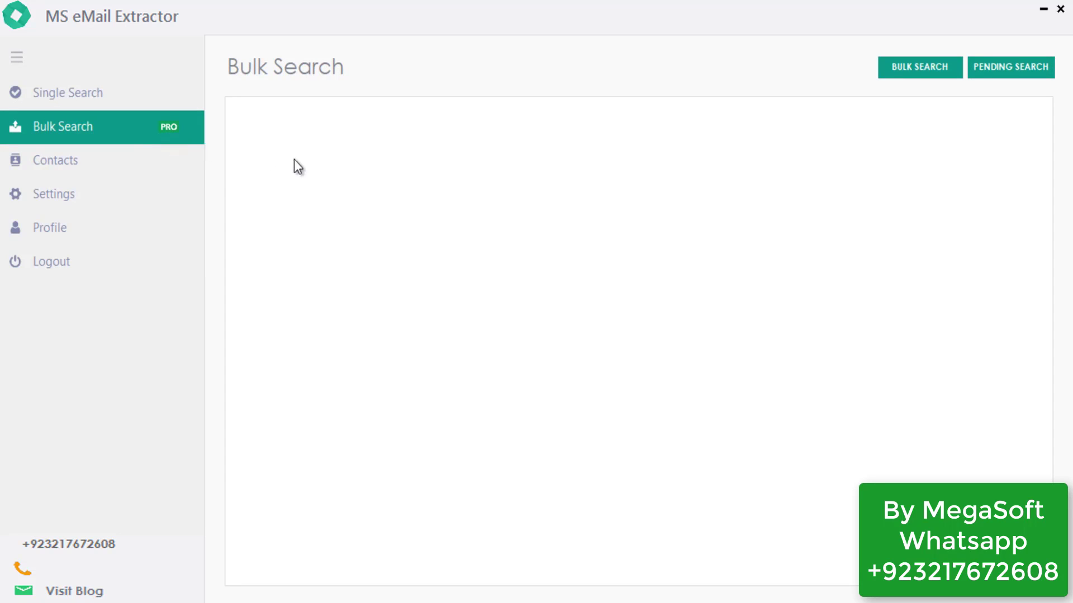
left_click(919, 66)
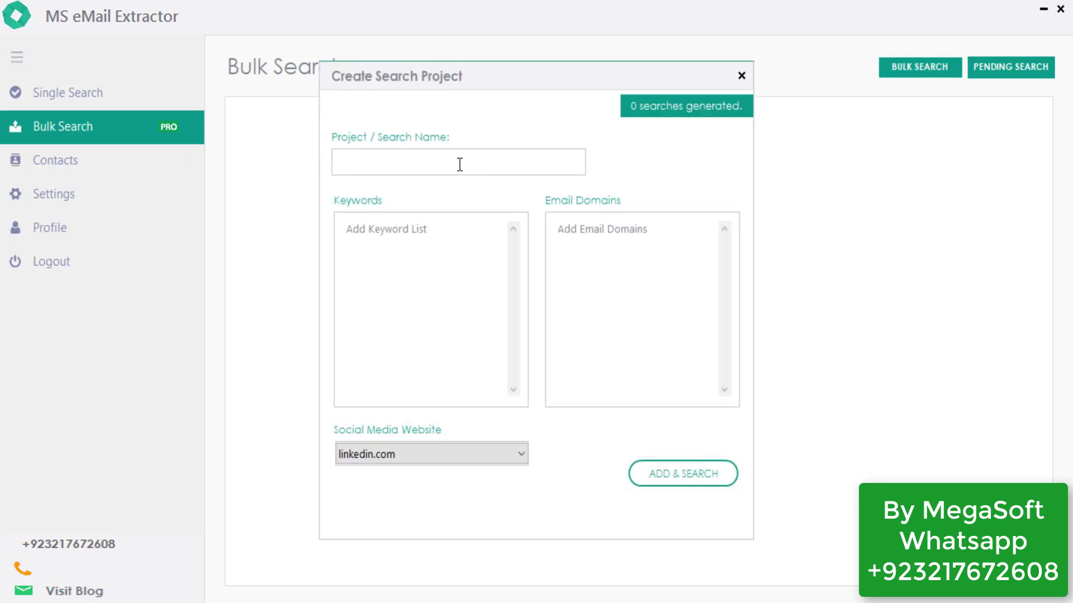
type("CEOList")
type("USA")
key("Tab")
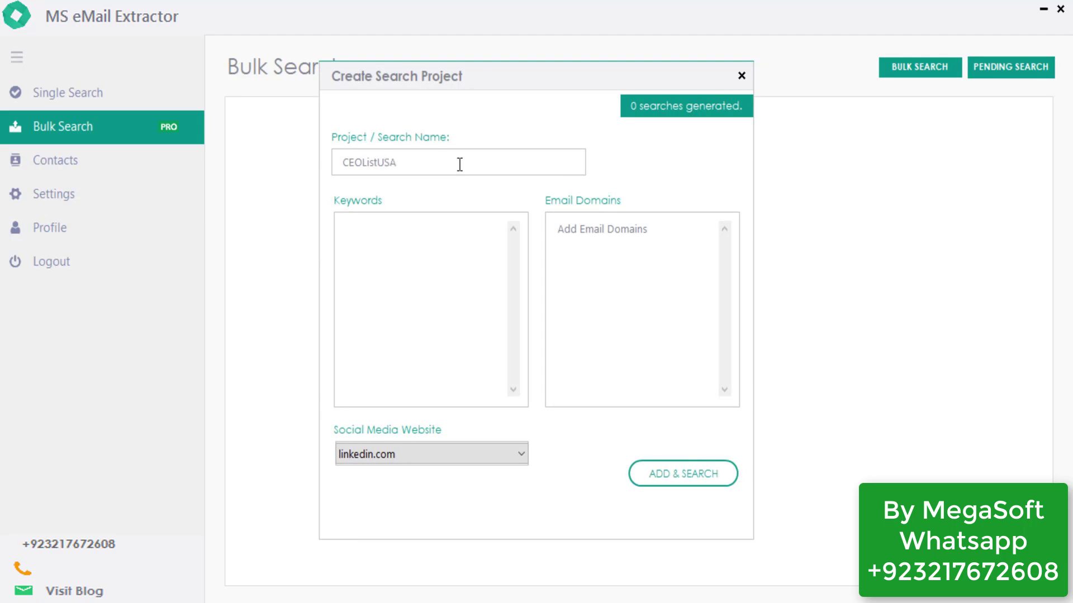
type("CEO, New york")
- Enter five CEO keyword lines for New York, Los Angeles, Texas, Florida and California
key("Return")
type("CEO, Los Ange")
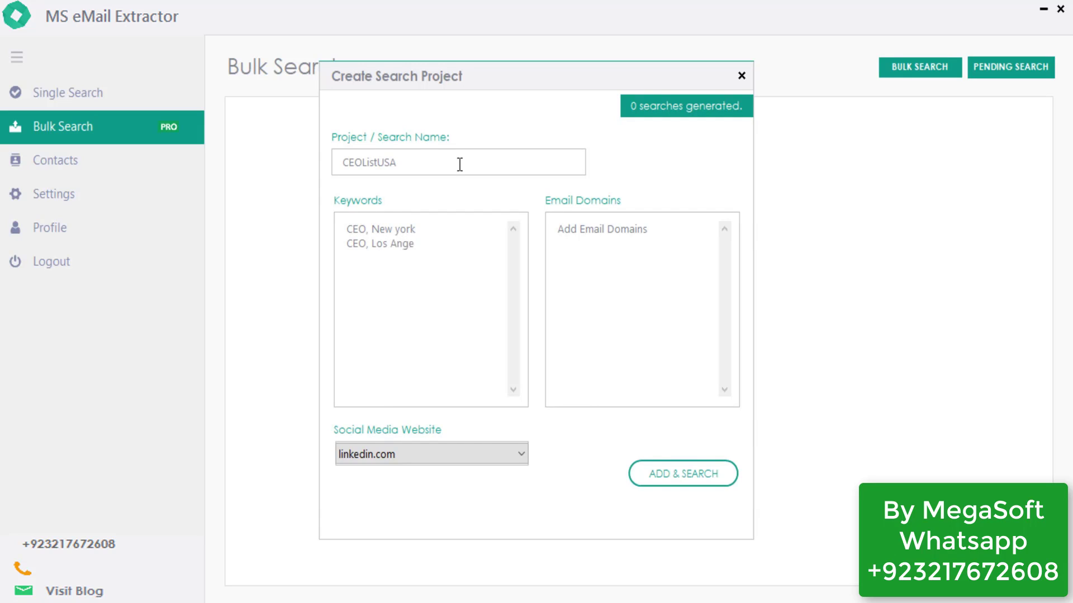
type("les")
key("Return")
type("CEO, ")
type("Texas,")
key("Return")
type("CEO, Florida,")
key("Return")
type("CEO, California")
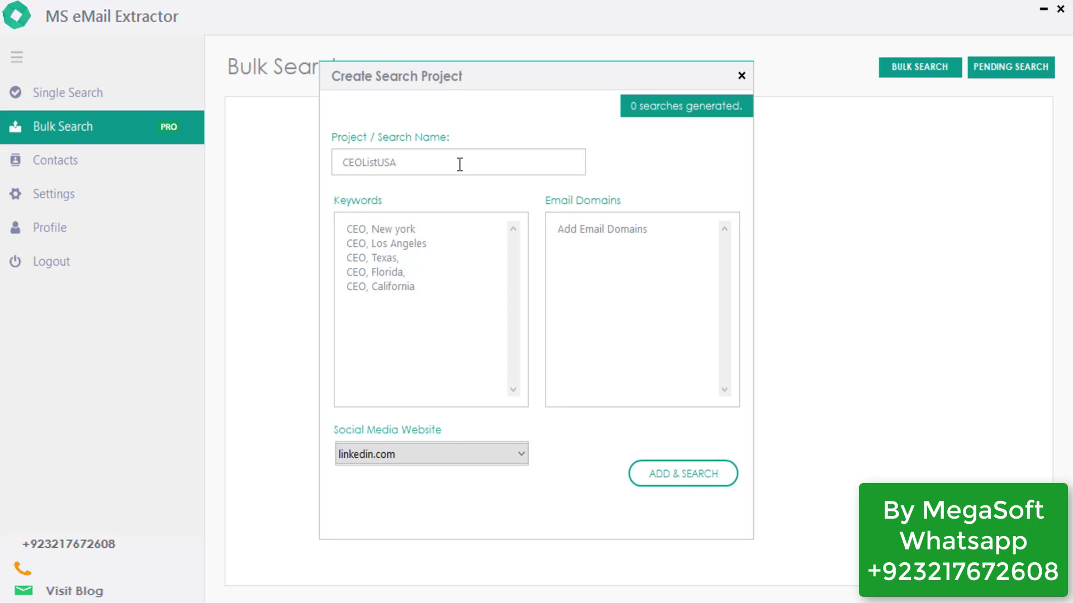
left_click(612, 248)
type("@gmail.com")
key("Return")
type("@yahoo.com")
key("Return")
type("@")
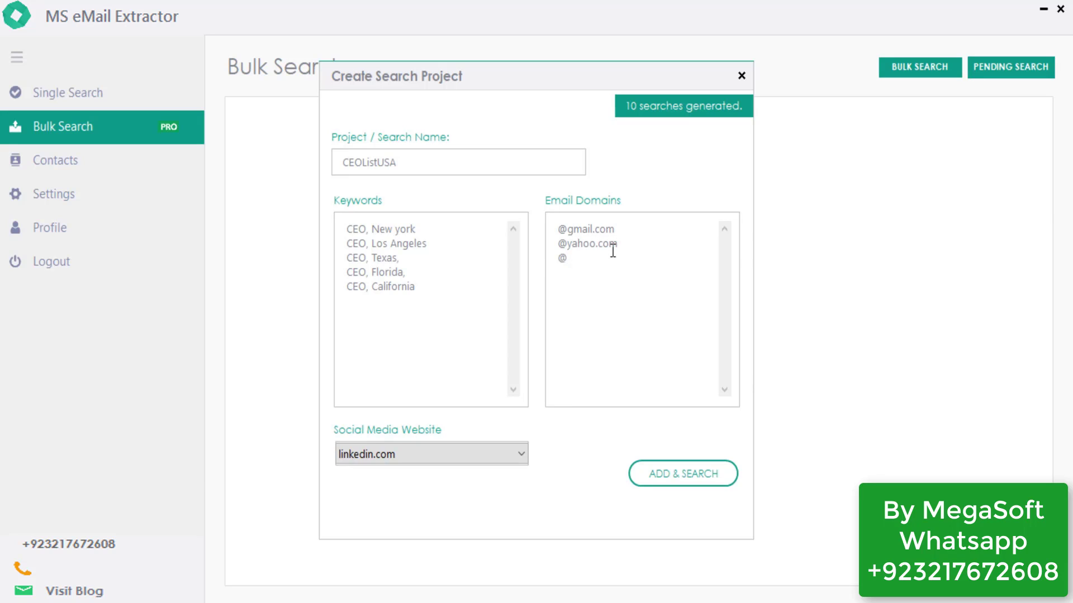
type("hotmail.com")
key("Return")
type("@outlook.com")
key("Return")
type("@msn.co")
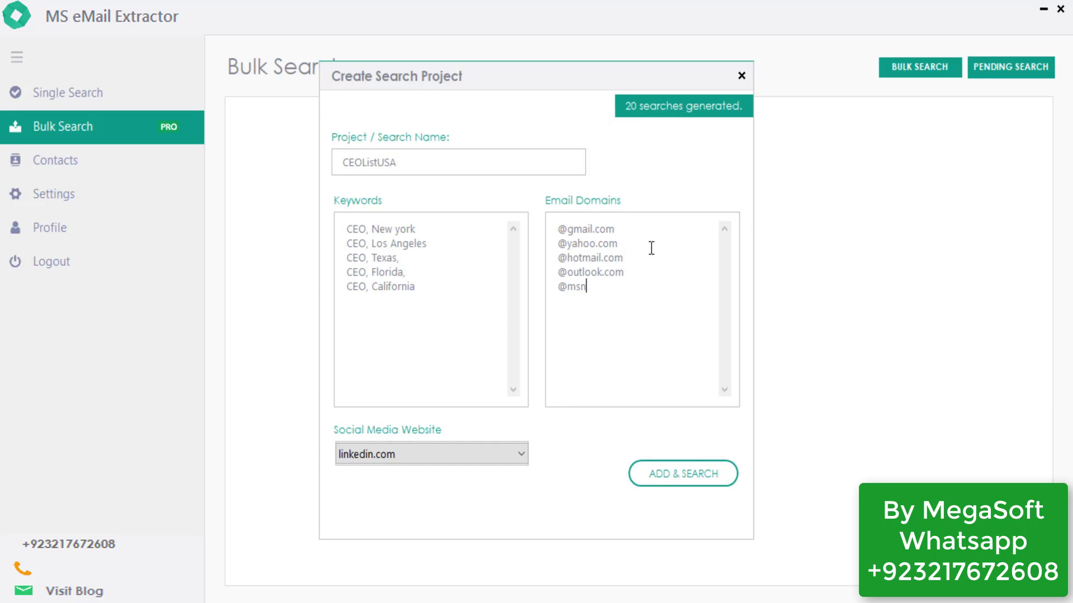
type("m")
key("Return")
- Choose linkedin.com as the social site and launch the CEOListUSA search with ADD & SEARCH
left_click(522, 456)
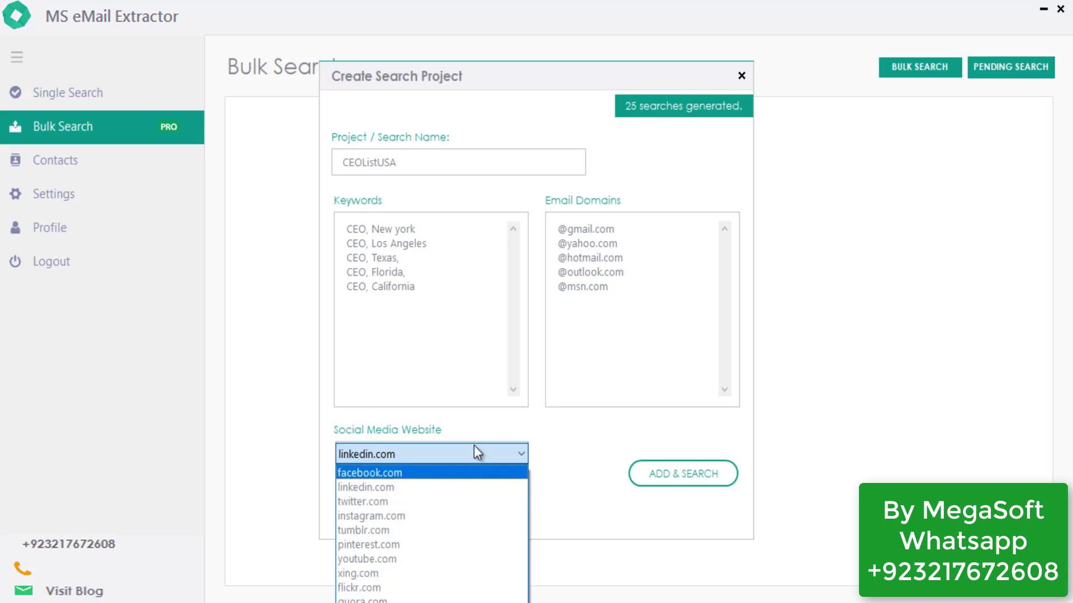
left_click(472, 486)
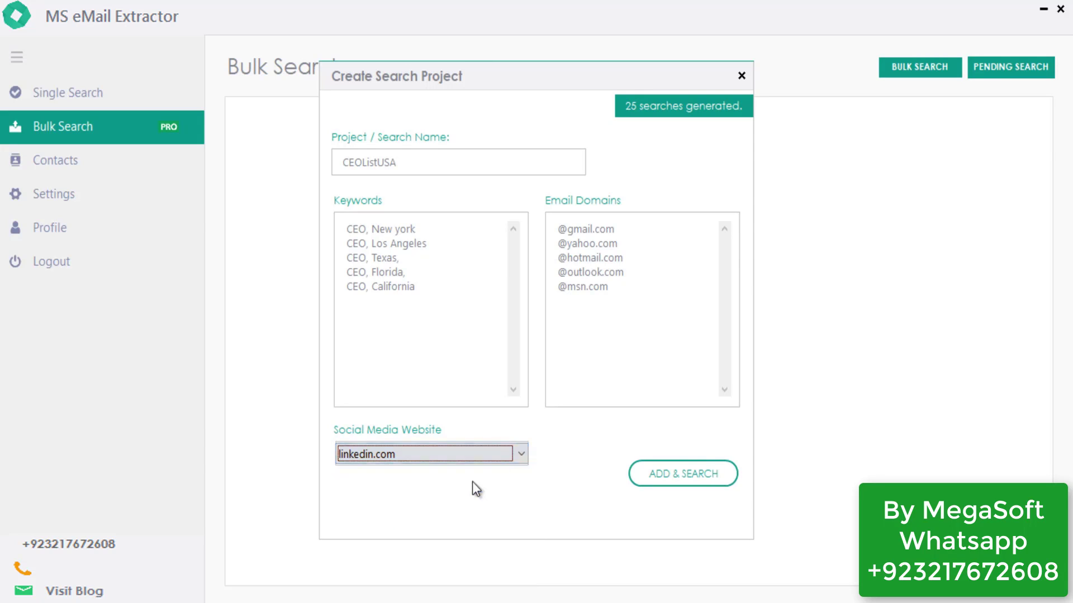
left_click(686, 483)
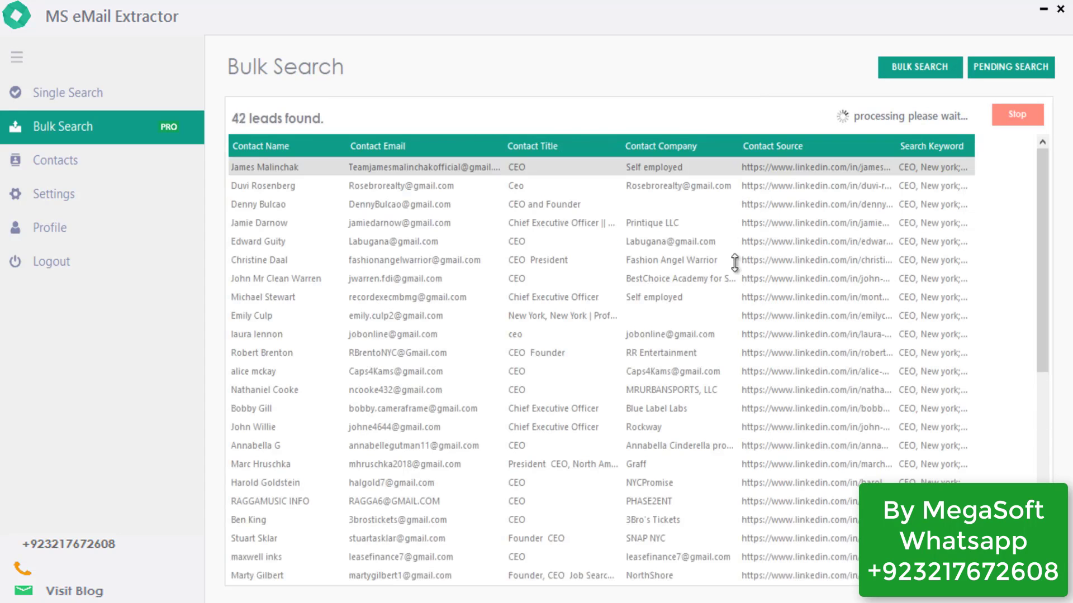
scroll(735, 263, "down", 3)
scroll(736, 263, "down", 3)
scroll(735, 263, "down", 3)
scroll(734, 263, "down", 3)
scroll(736, 263, "down", 3)
scroll(735, 263, "down", 3)
scroll(735, 263, "down", 3)
scroll(735, 263, "down", 3)
scroll(735, 263, "down", 3)
scroll(735, 263, "up", 5)
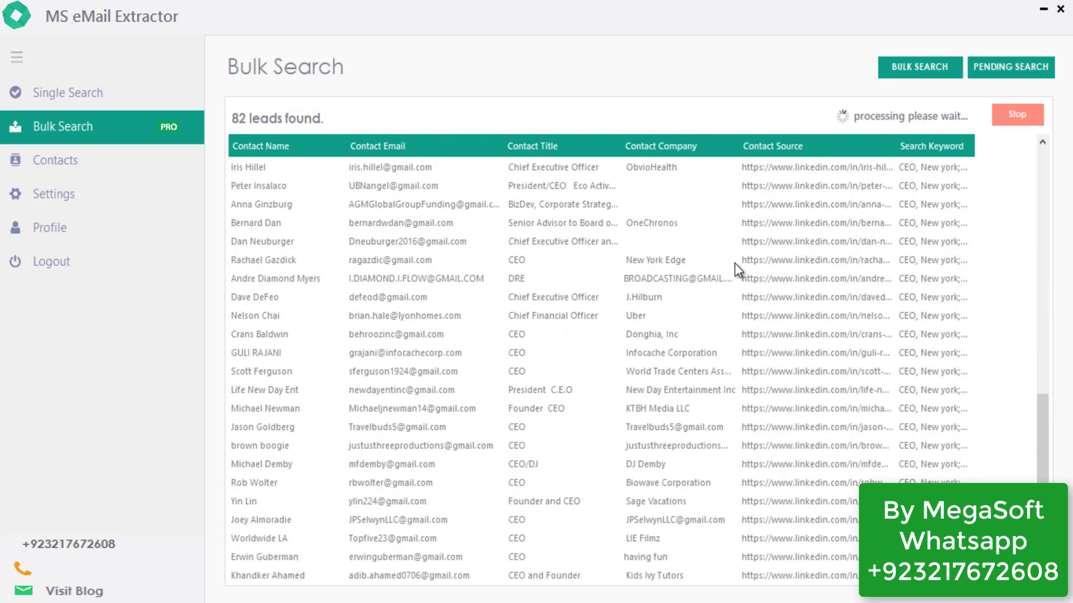
scroll(735, 260, "up", 5)
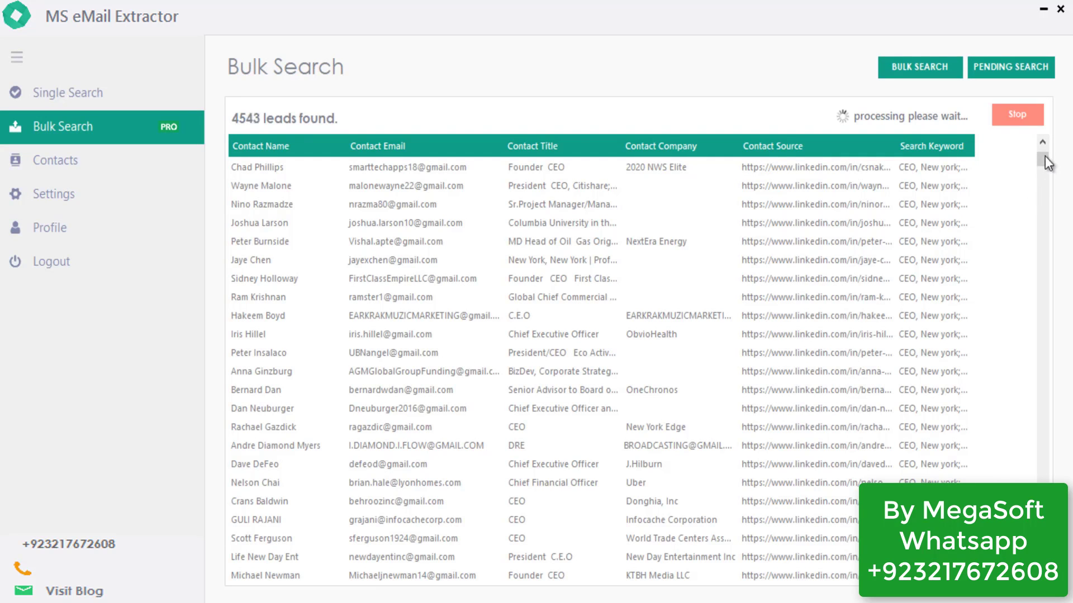
left_click_drag(1045, 156, 1042, 289)
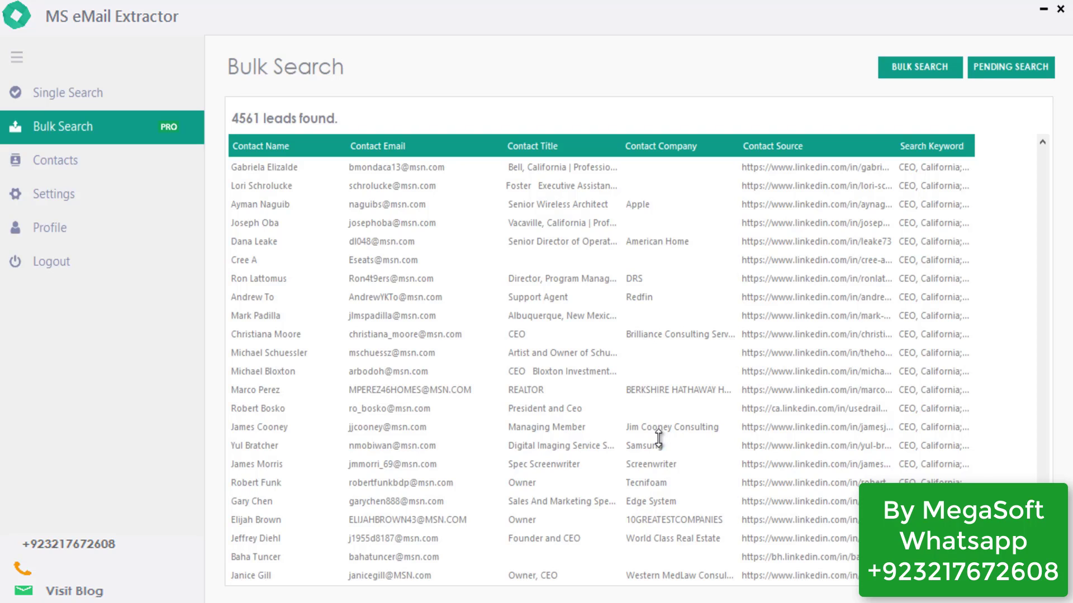
- Select the CEOListUSA (4561) contact list and export it as a CSV file named CEOUSA
left_click(55, 161)
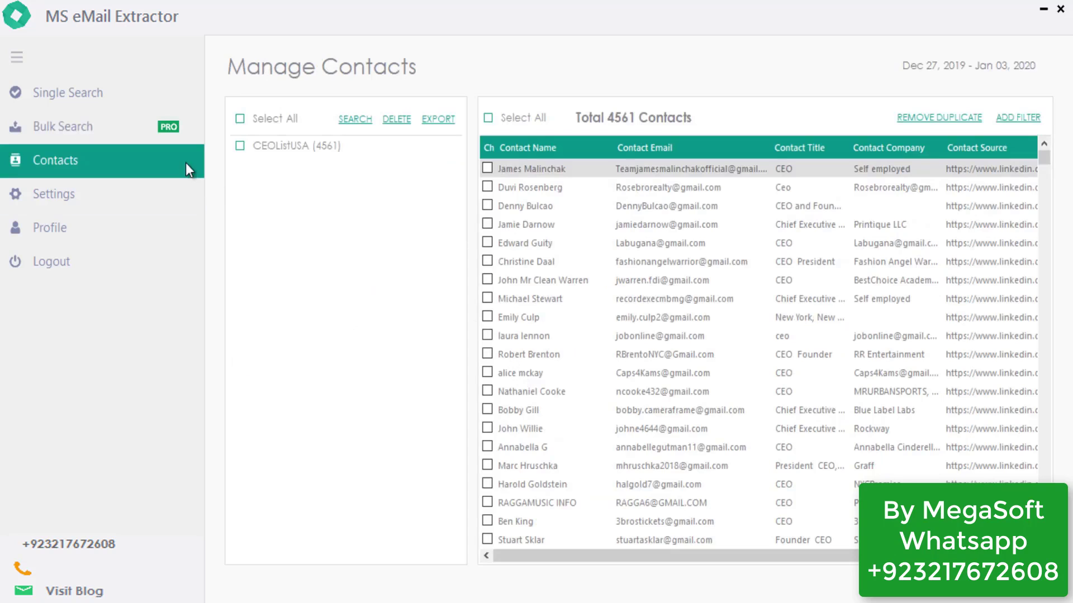
left_click(295, 147)
left_click(354, 119)
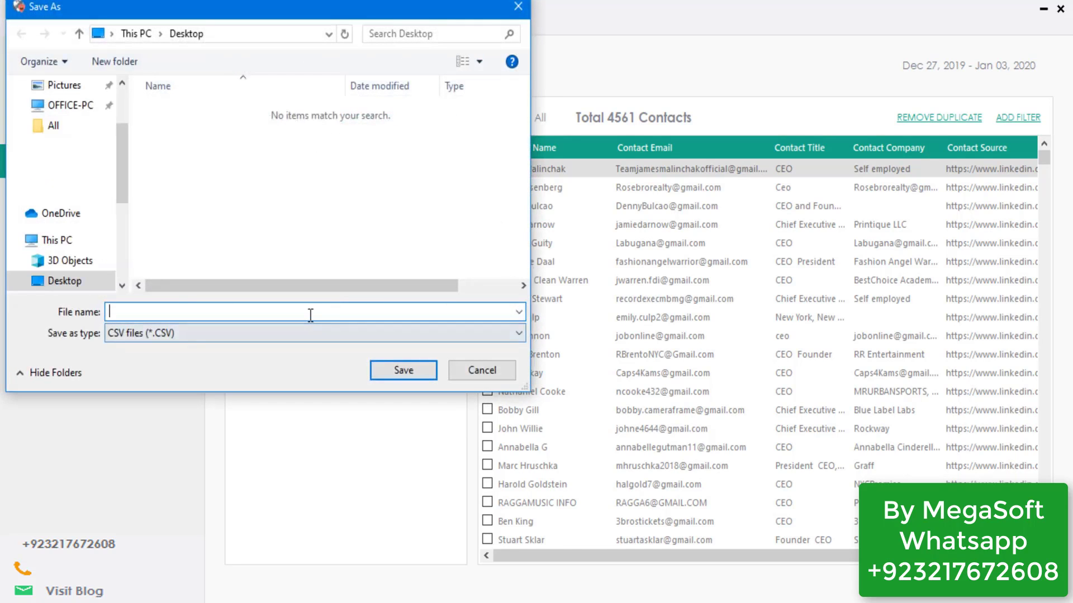
type("CEOUSA")
left_click(403, 370)
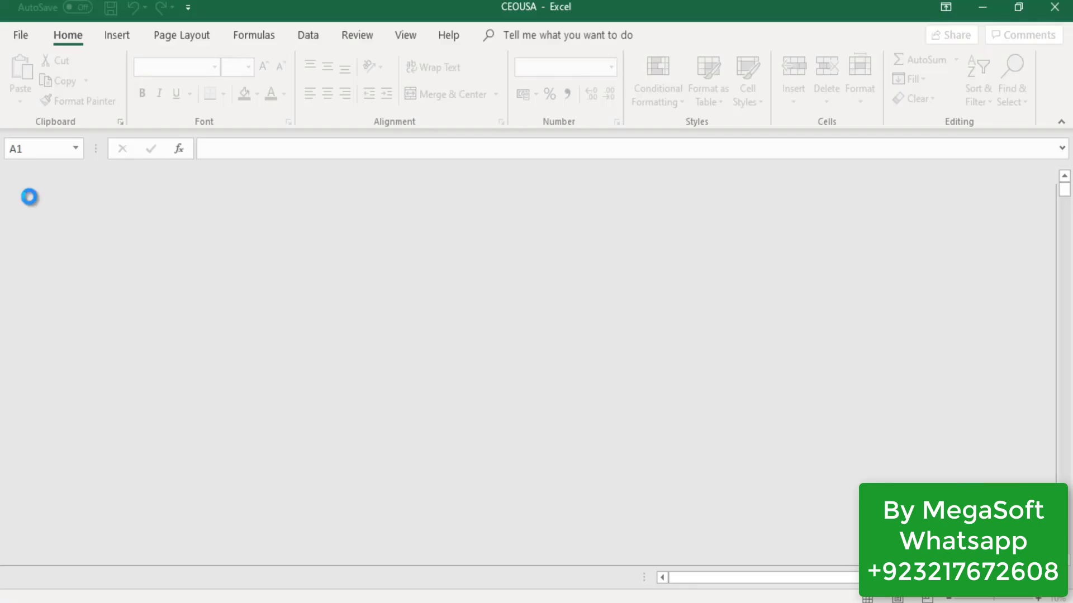
- Select all CEOUSA data, AutoFit every column, then move to the LinkedIn profile links column
key("ctrl+shift+Down")
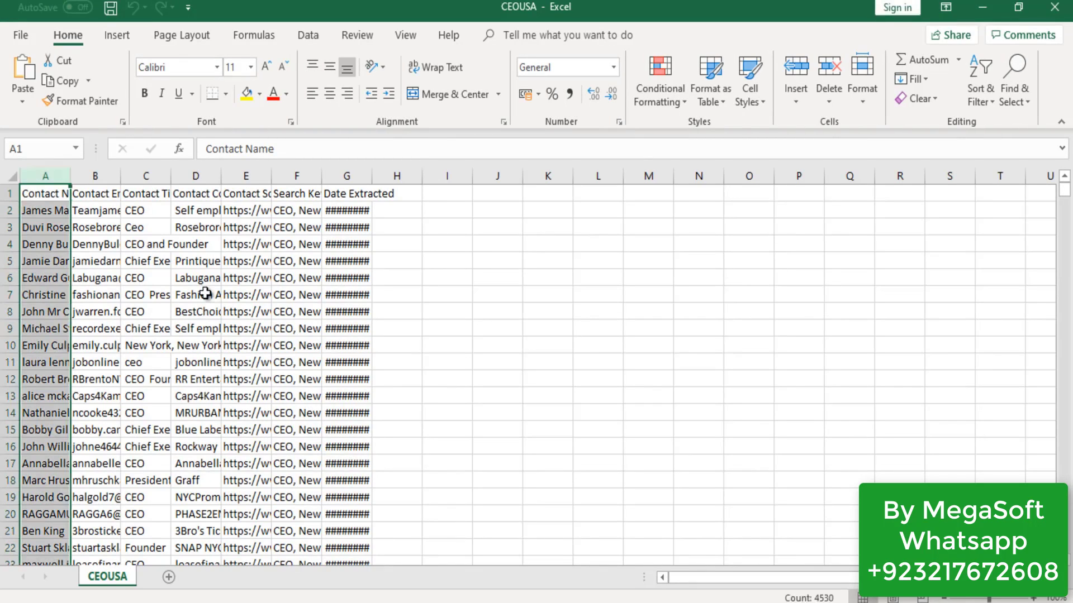
key("ctrl+shift+Right")
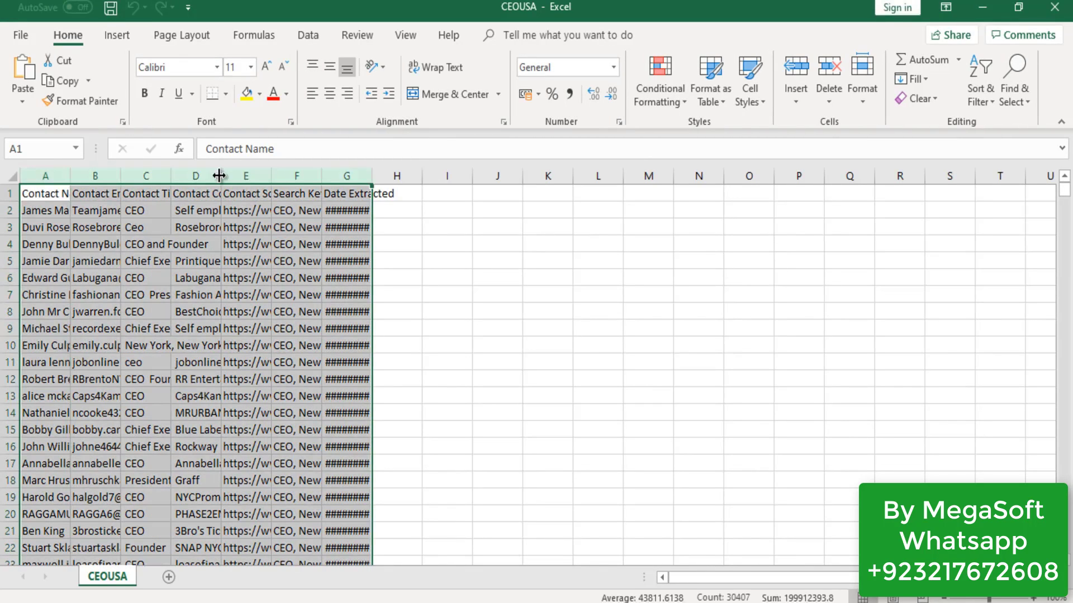
double_click(222, 176)
left_click(251, 233)
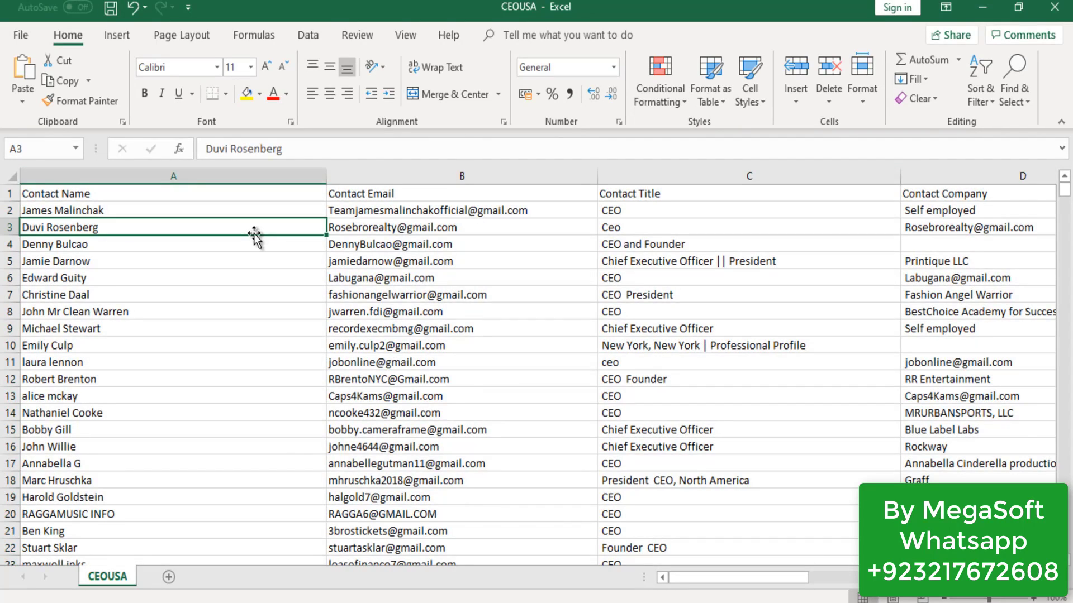
key("Up")
key("Right")
key("Right")
key("Right")
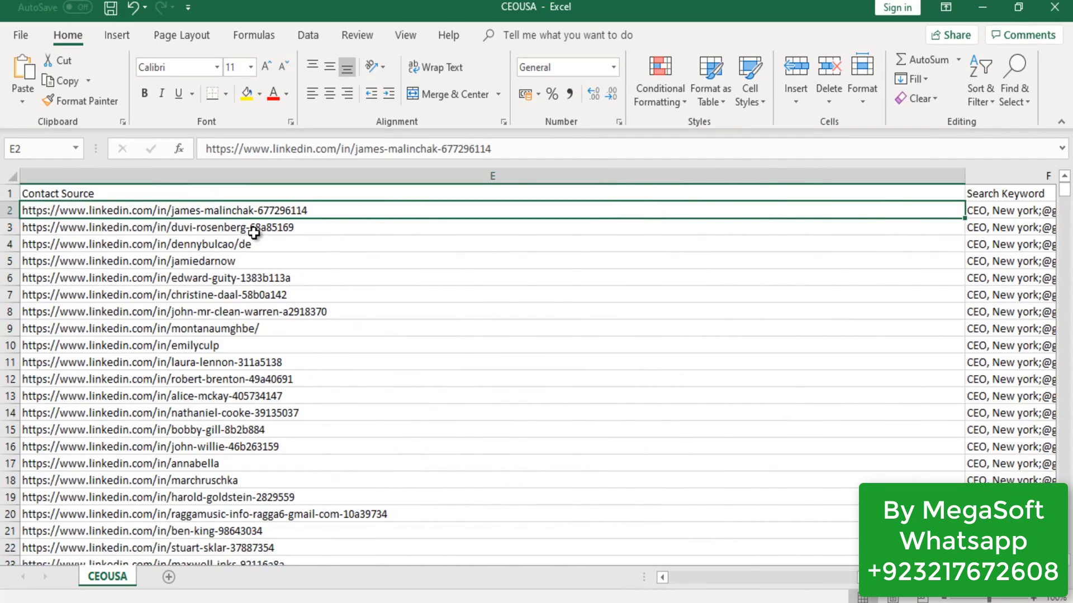